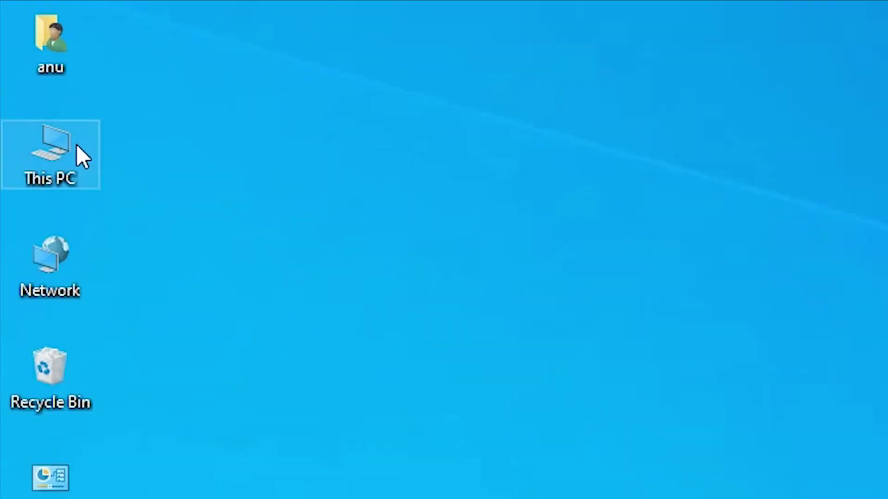
# Check the PC's system properties from This PC, then close them.
pyautogui.rightClick(62, 143)
pyautogui.click(193, 412)
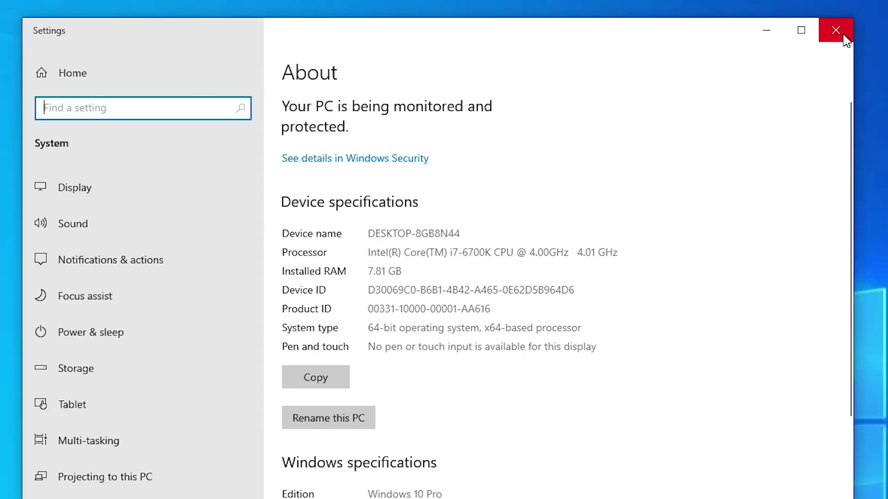
pyautogui.click(842, 33)
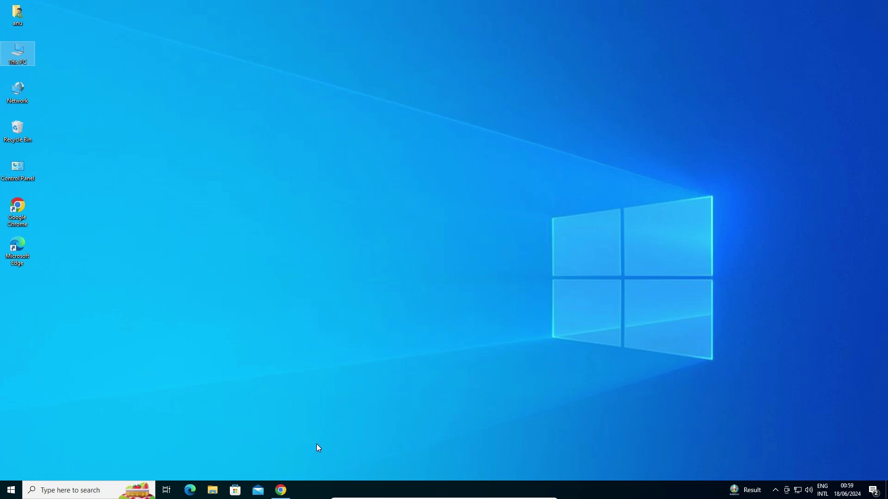
# Re-run the 'canon ip2770 printer driver' Google search and open the Canon support result's link options.
pyautogui.click(281, 489)
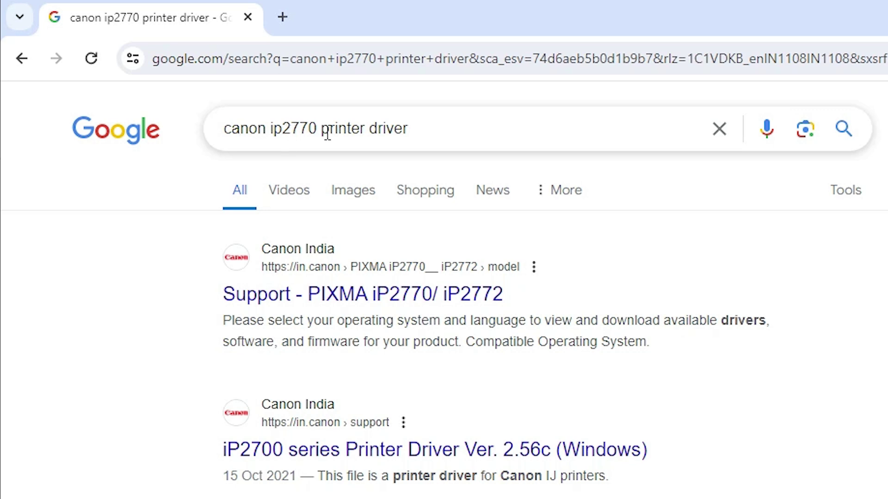
pyautogui.tripleClick(375, 128)
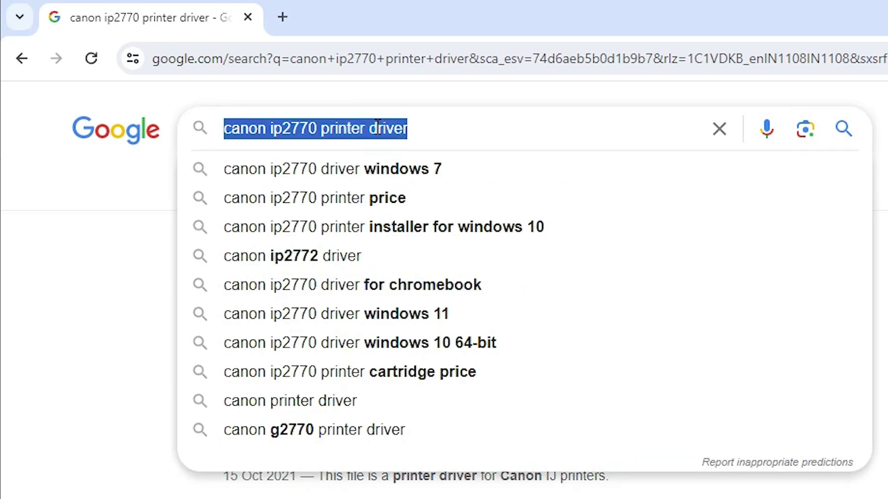
pyautogui.press('Return')
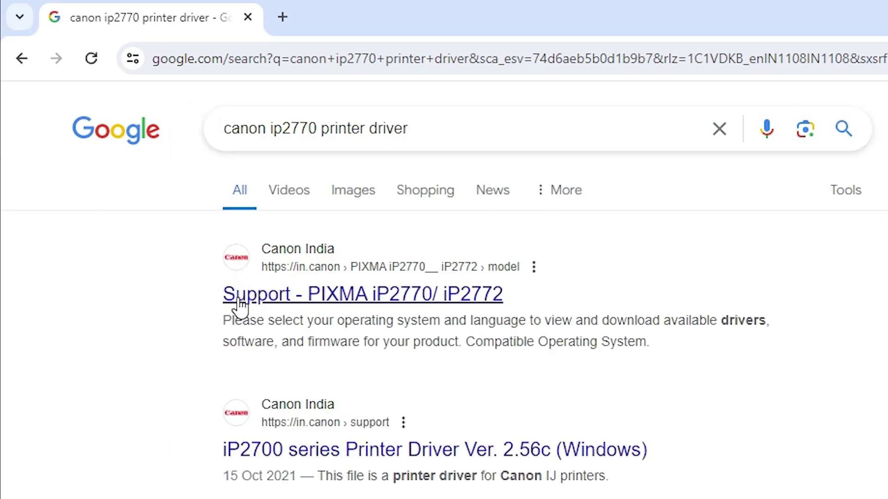
pyautogui.rightClick(296, 300)
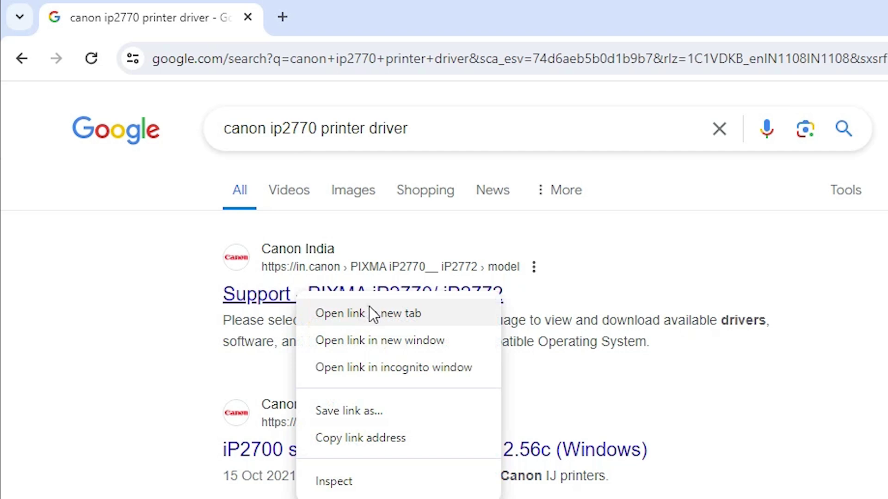
# Open Canon's Support - PIXMA iP2770/ iP2772 page in a new tab and look it over.
pyautogui.click(369, 310)
pyautogui.click(403, 7)
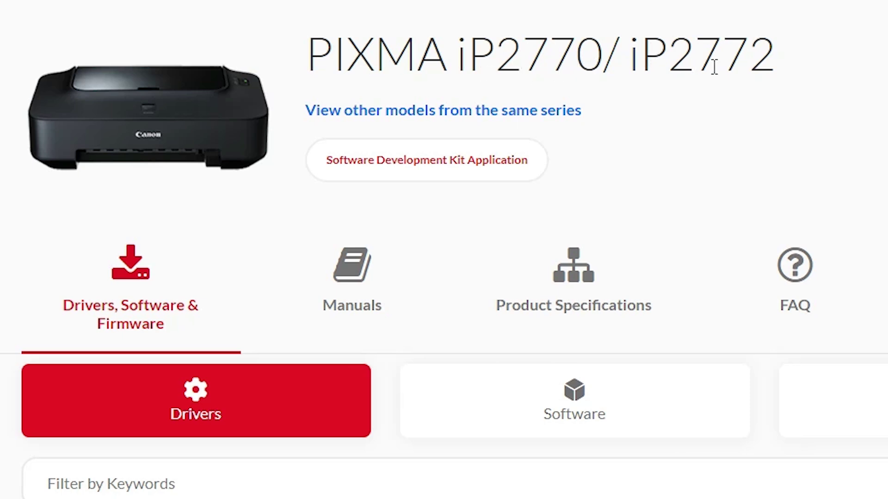
pyautogui.moveTo(789, 55); pyautogui.dragTo(409, 44)
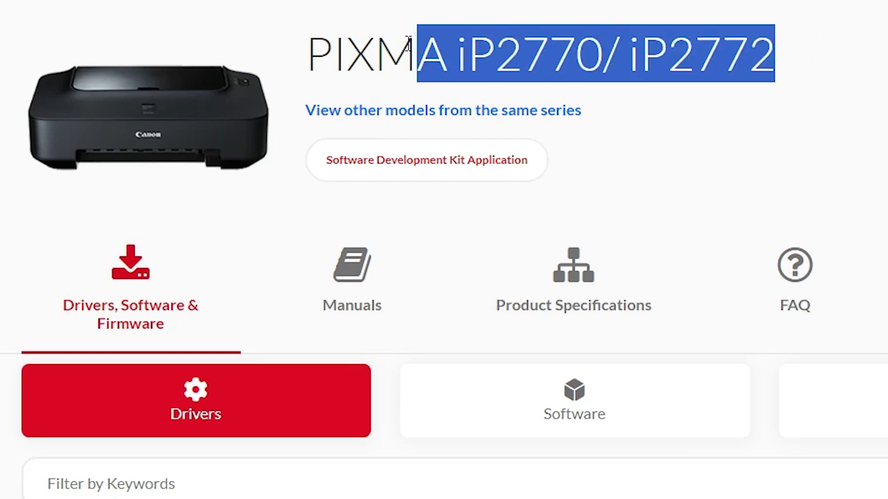
pyautogui.scroll(-10, 11, 109)
pyautogui.scroll(4, 194, 55)
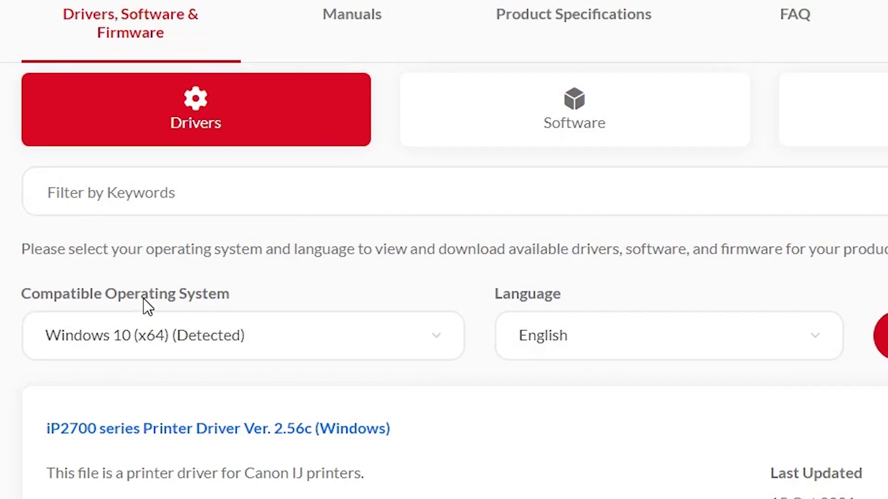
pyautogui.scroll(-4, 257, 291)
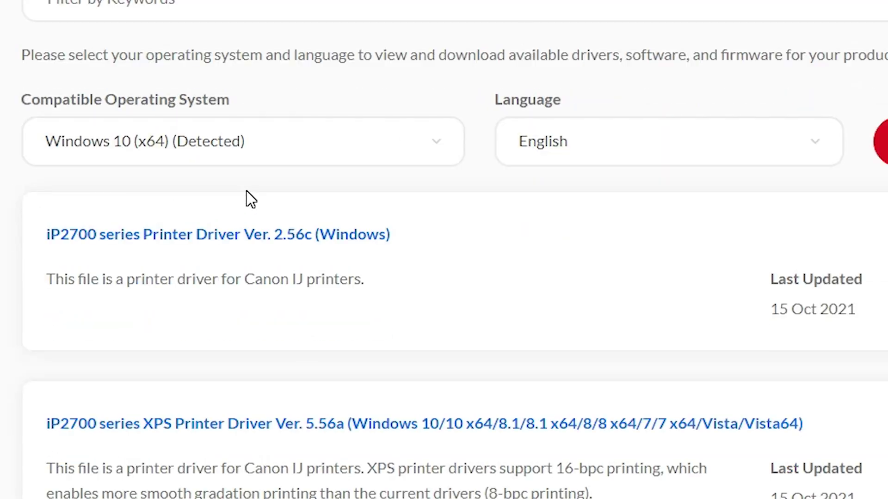
# Choose Windows 10 (x64) as the operating system and list its drivers.
pyautogui.click(247, 144)
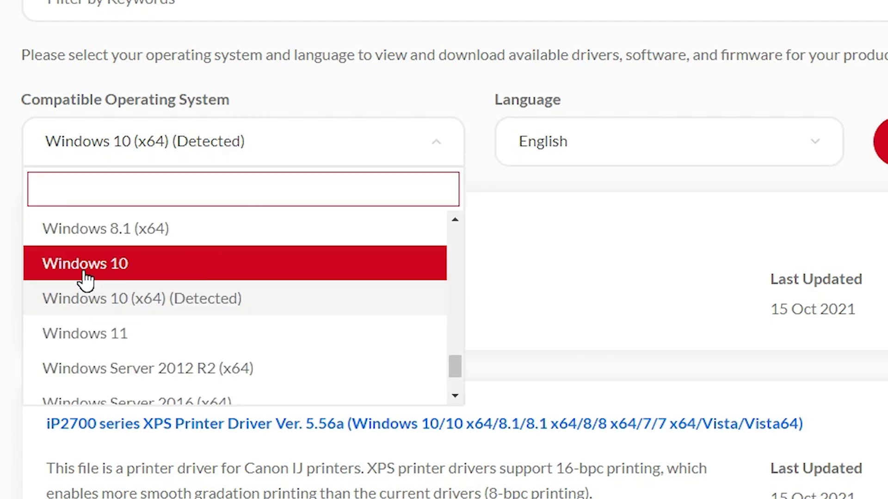
pyautogui.click(178, 304)
pyautogui.click(765, 135)
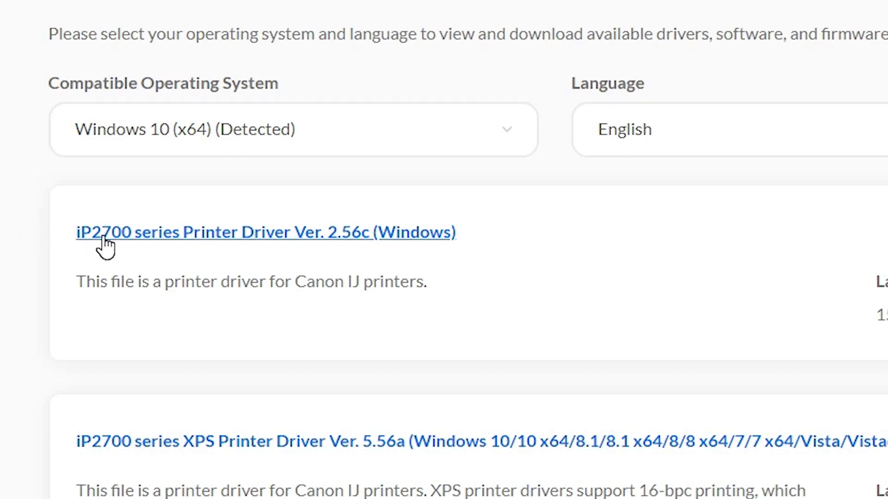
# Download iP2700 series Printer Driver Ver. 2.56c and show pd68-win-ip2700-2_56c-ea24.exe in Downloads.
pyautogui.click(173, 243)
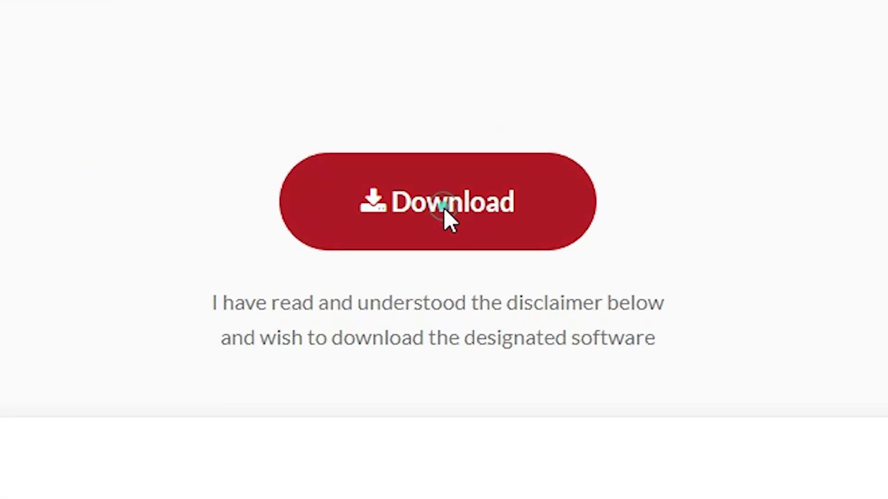
pyautogui.click(444, 208)
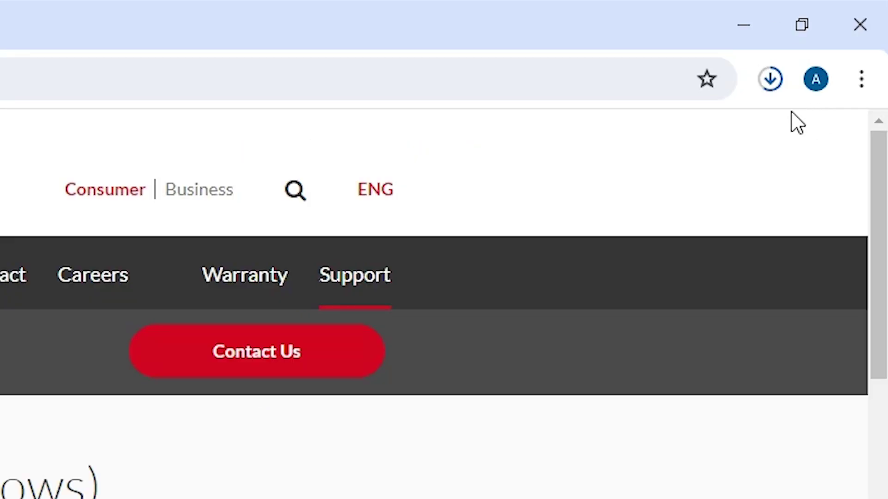
pyautogui.click(769, 85)
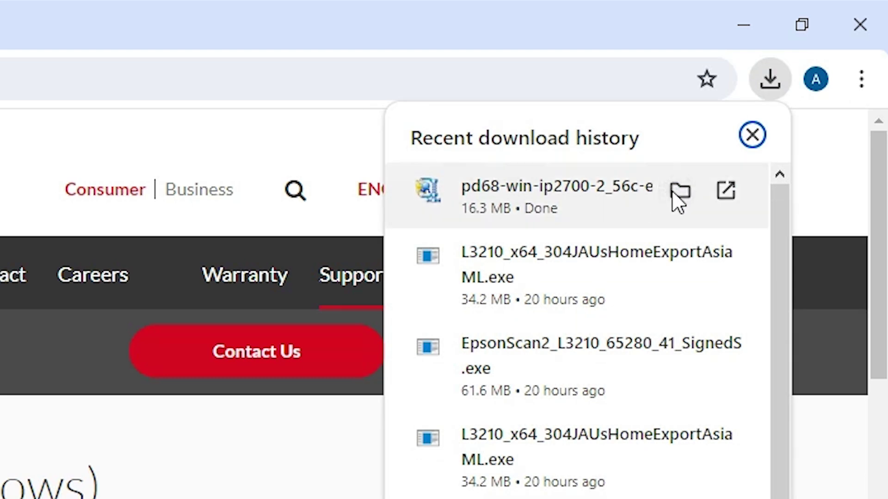
pyautogui.click(673, 190)
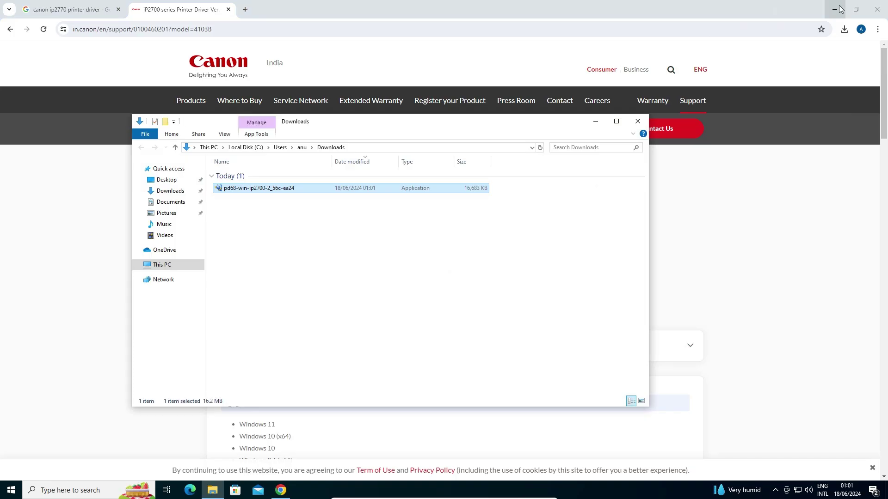
# Drag the pd68-win-ip2700-2_56c-ea24 installer onto the desktop below Microsoft Edge and close Explorer.
pyautogui.click(758, 28)
pyautogui.moveTo(247, 190); pyautogui.dragTo(51, 314)
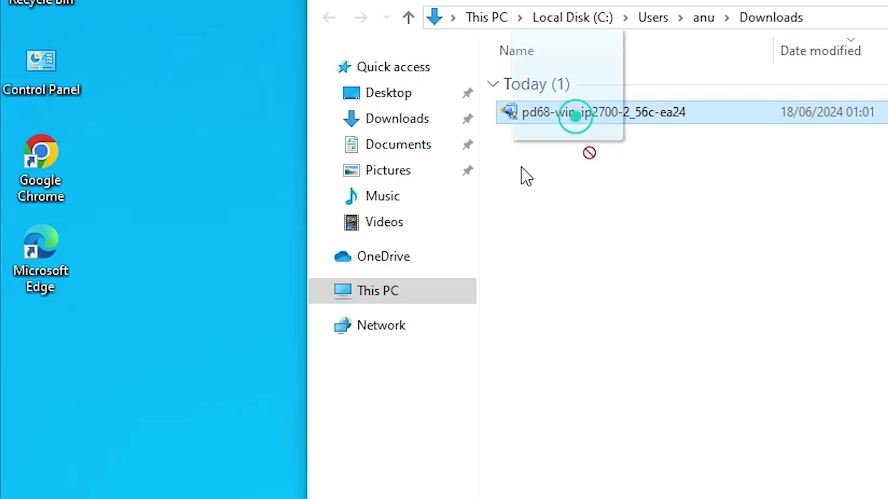
pyautogui.moveTo(120, 407); pyautogui.dragTo(99, 420)
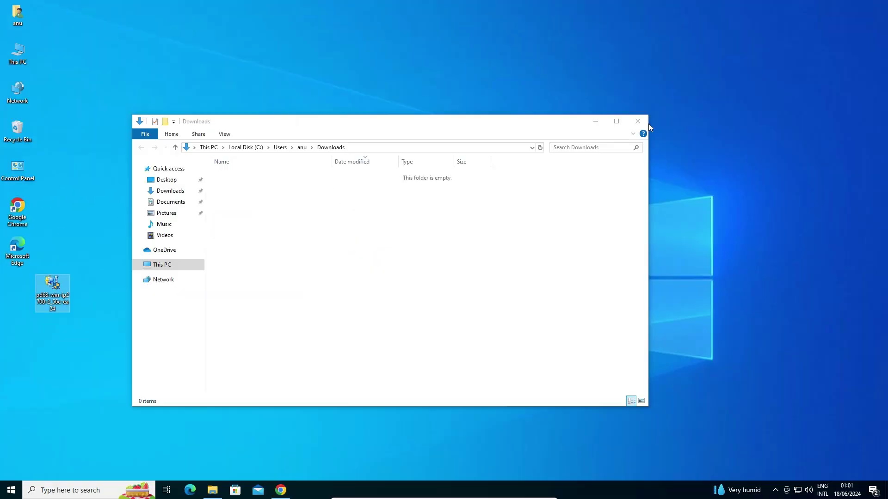
pyautogui.click(642, 123)
pyautogui.moveTo(54, 290); pyautogui.dragTo(31, 295)
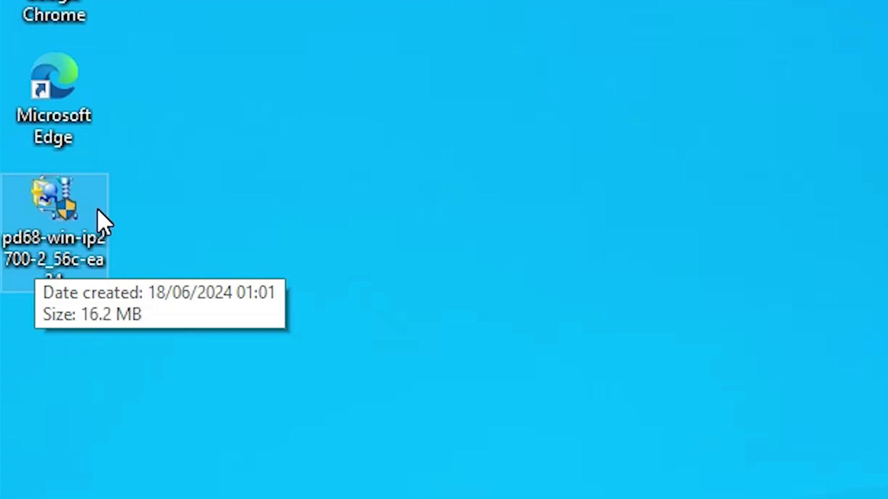
# Extract the installer with WinRAR into a pd68-win-ip2700-2_56c-ea24 folder on the desktop.
pyautogui.rightClick(60, 232)
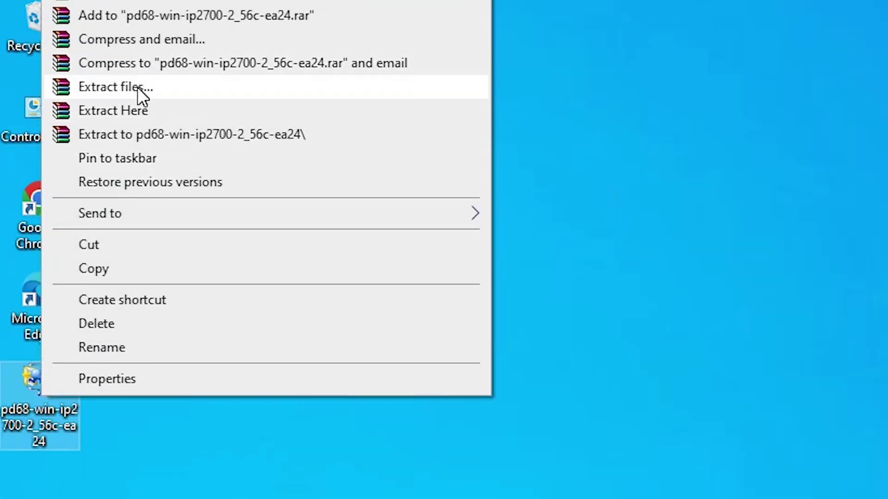
pyautogui.click(137, 87)
pyautogui.click(520, 445)
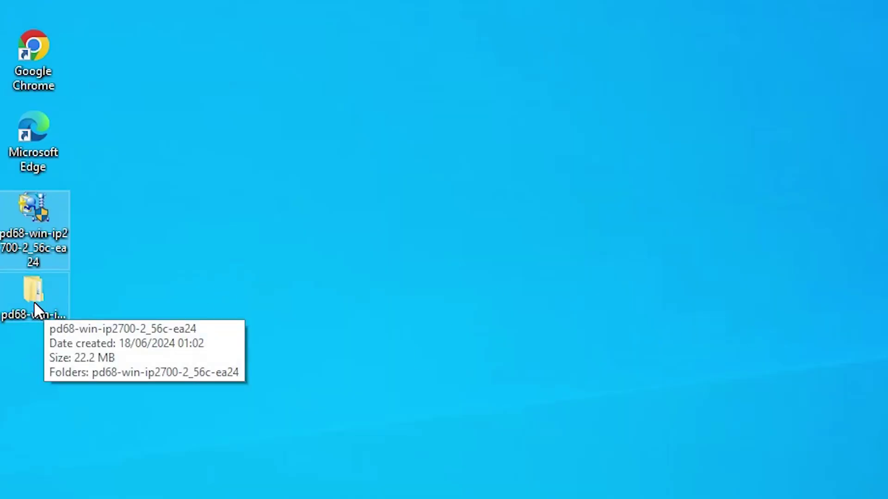
# Browse the extracted folder down to its Driver folder, then close it.
pyautogui.doubleClick(34, 301)
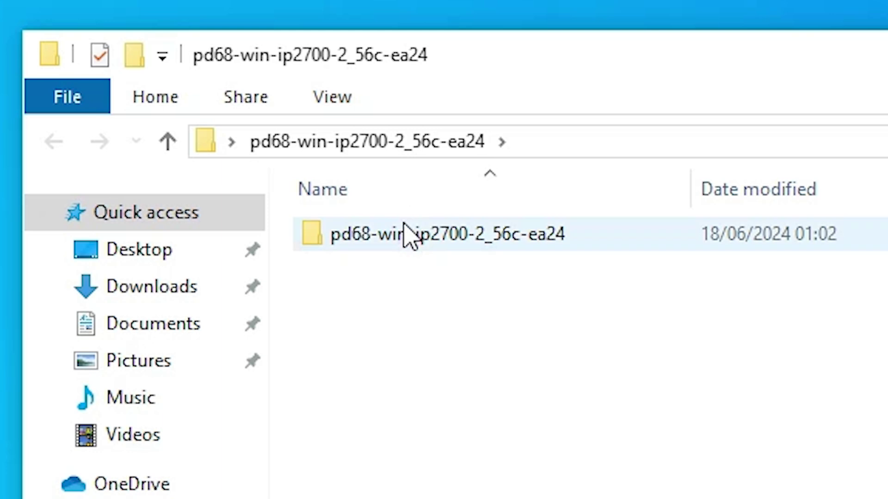
pyautogui.doubleClick(404, 226)
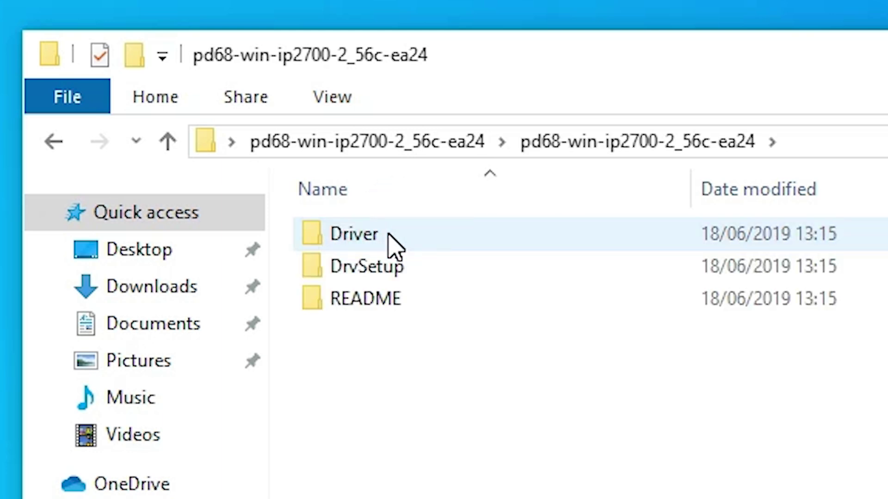
pyautogui.doubleClick(395, 245)
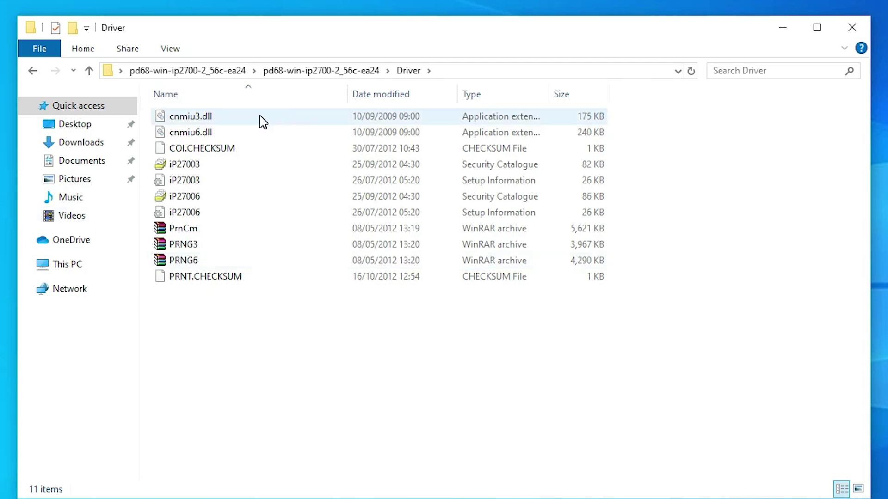
pyautogui.click(855, 26)
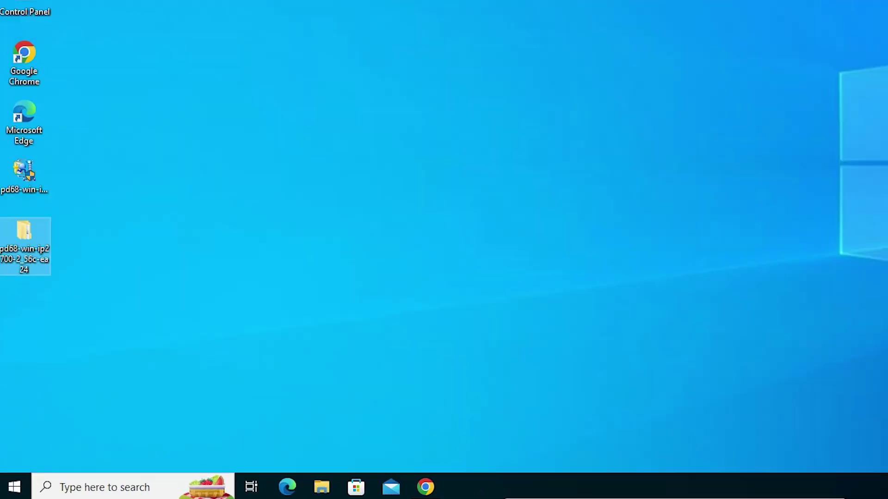
# Search Start for 'pri' and open Printers & scanners settings.
pyautogui.click(3, 493)
pyautogui.write('pr')
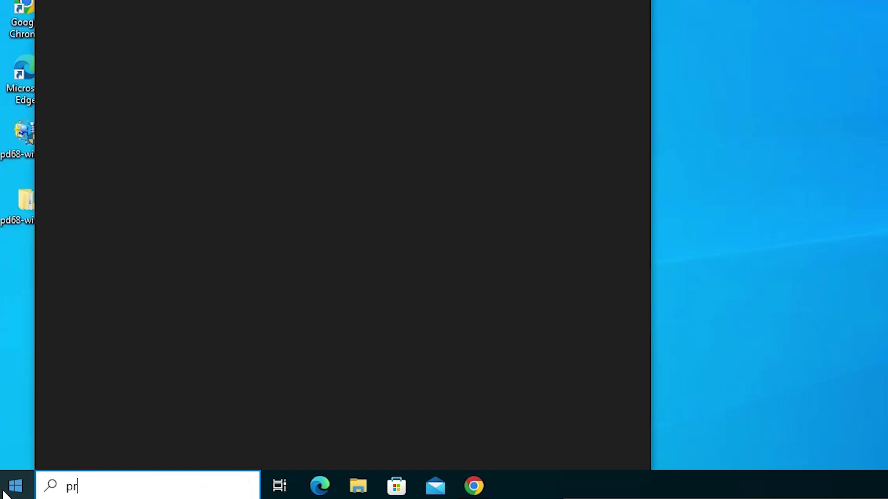
pyautogui.write('i')
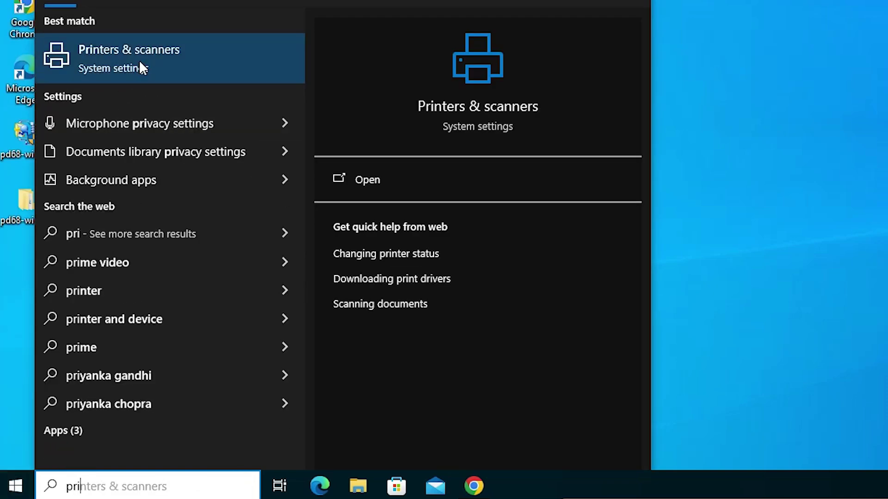
pyautogui.click(137, 46)
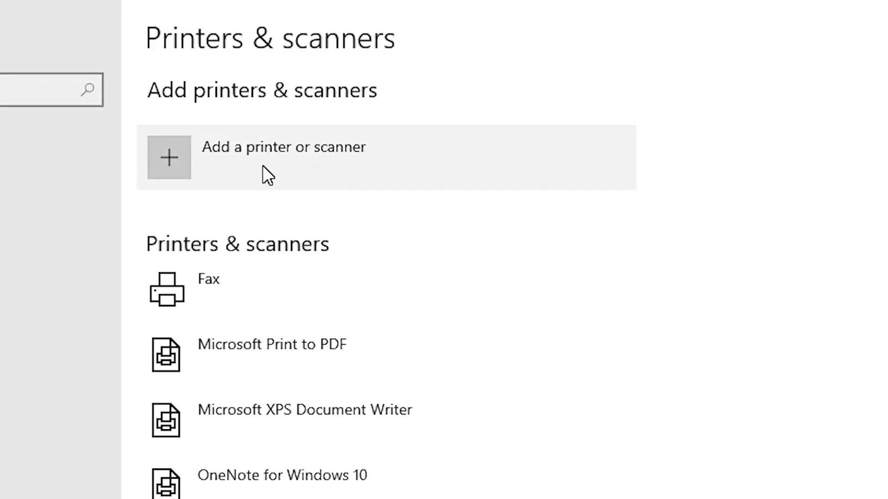
# Start adding a printer and choose 'The printer that I want isn't listed'.
pyautogui.click(301, 155)
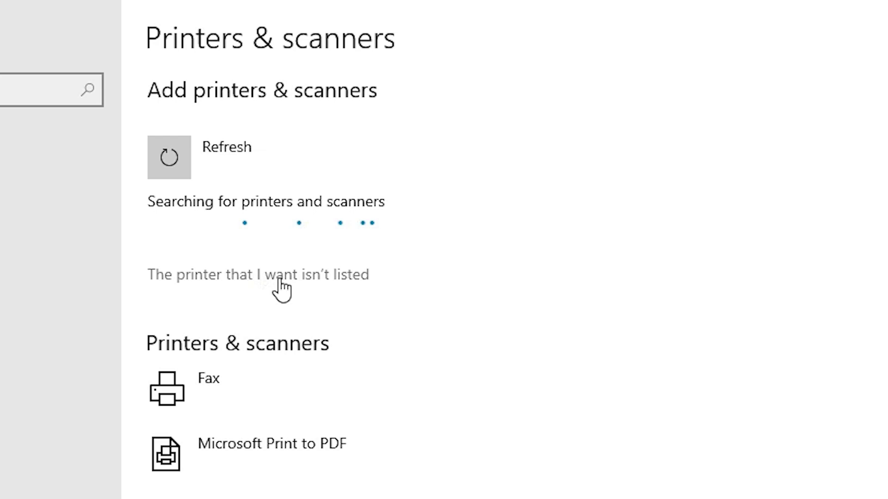
pyautogui.click(328, 277)
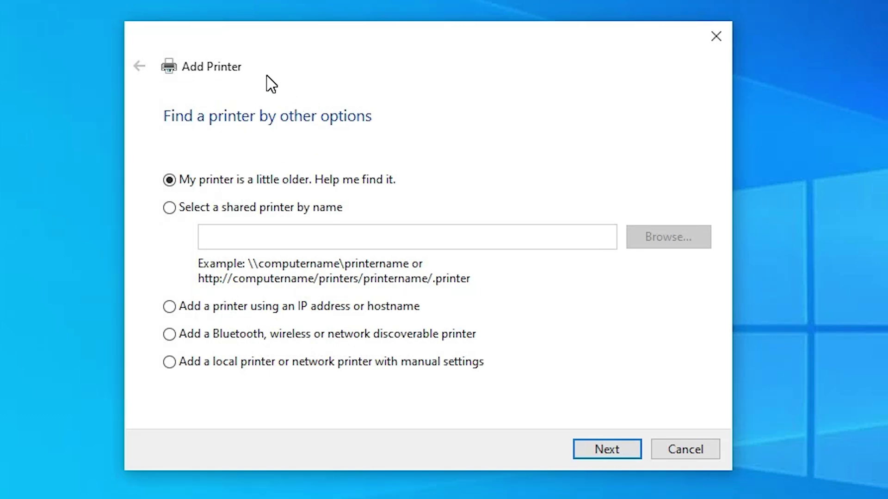
# Add a local printer manually on existing port USB001 and continue to driver installation.
pyautogui.click(254, 367)
pyautogui.click(639, 448)
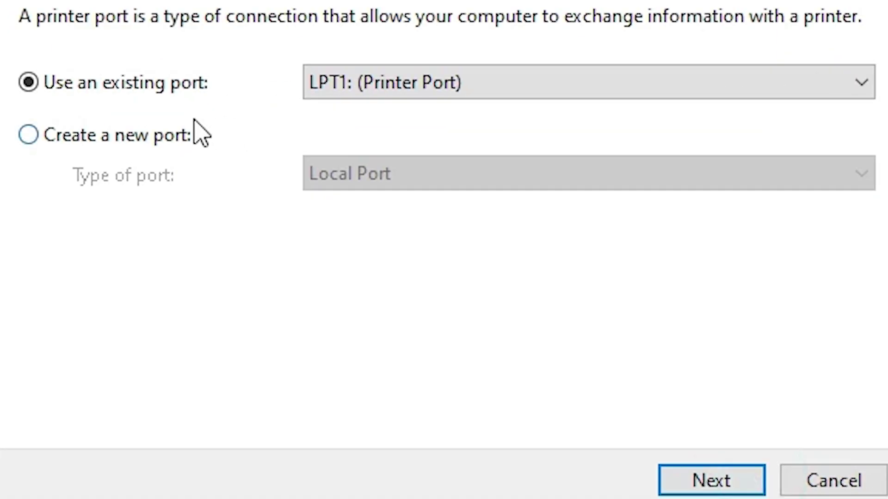
pyautogui.click(459, 90)
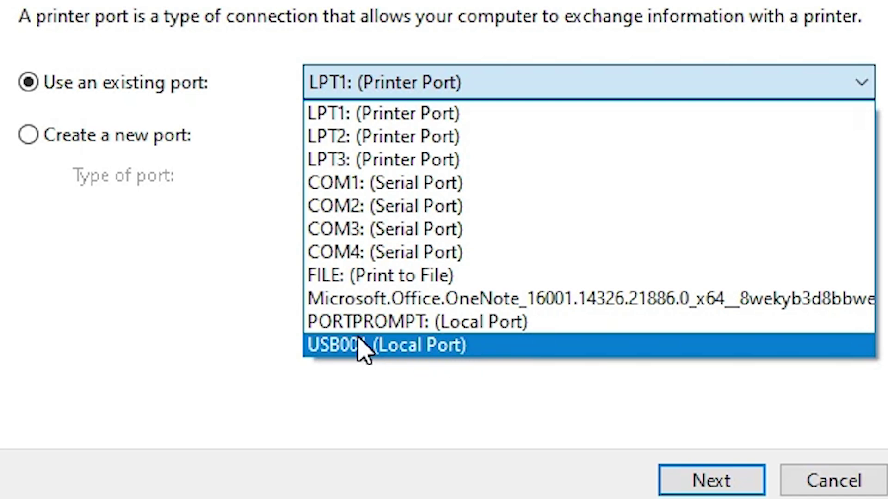
pyautogui.click(443, 351)
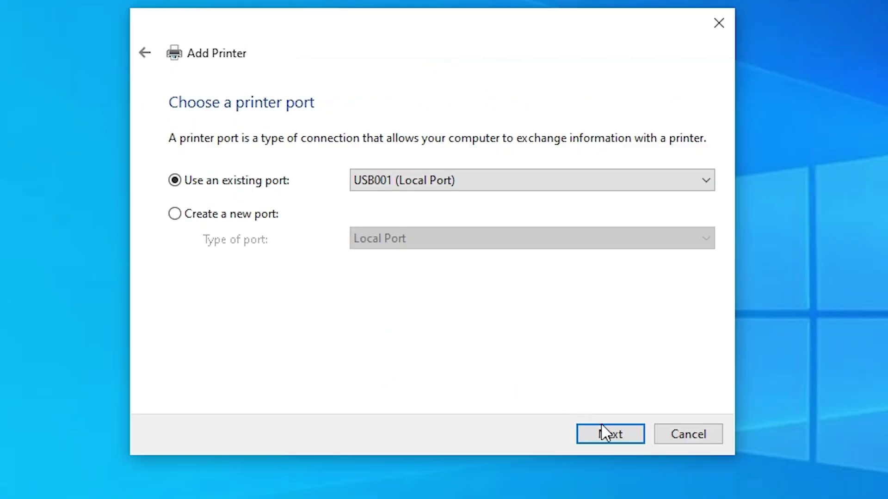
pyautogui.click(702, 479)
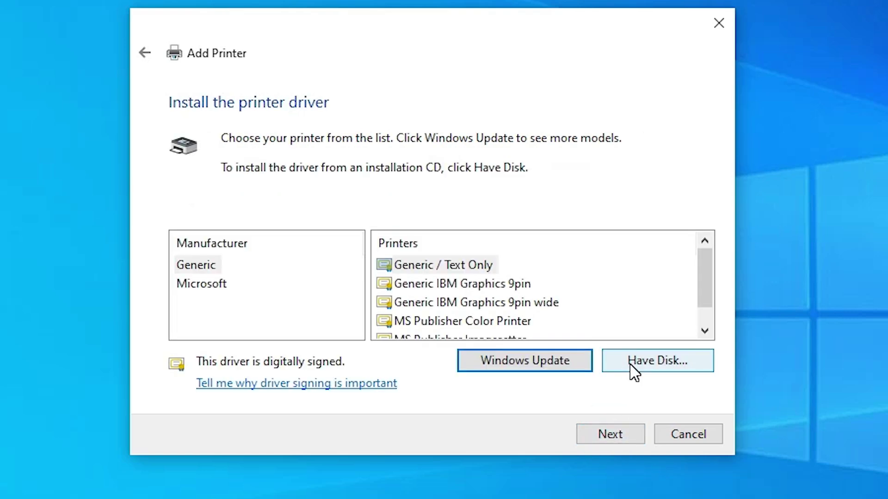
# Via Have Disk, load iP27003.inf from Desktop > pd68-win-ip2700-2_56c-ea24 > Driver.
pyautogui.click(633, 365)
pyautogui.click(614, 347)
pyautogui.click(279, 324)
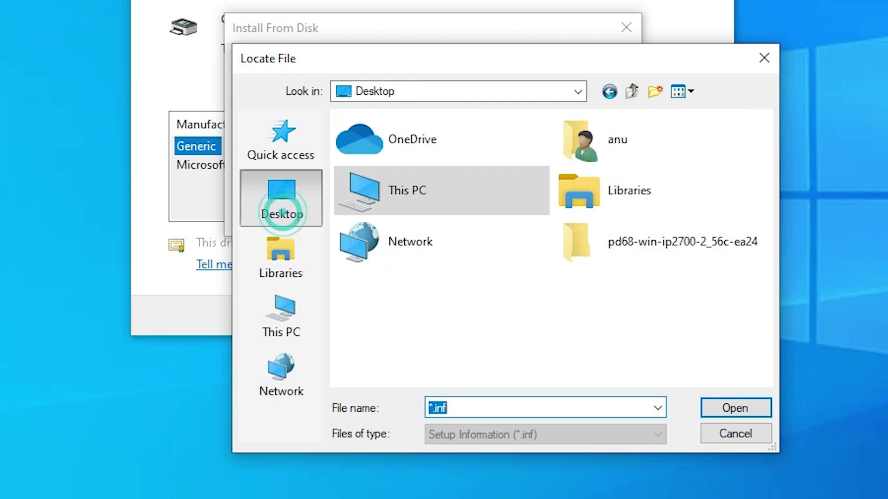
pyautogui.doubleClick(620, 253)
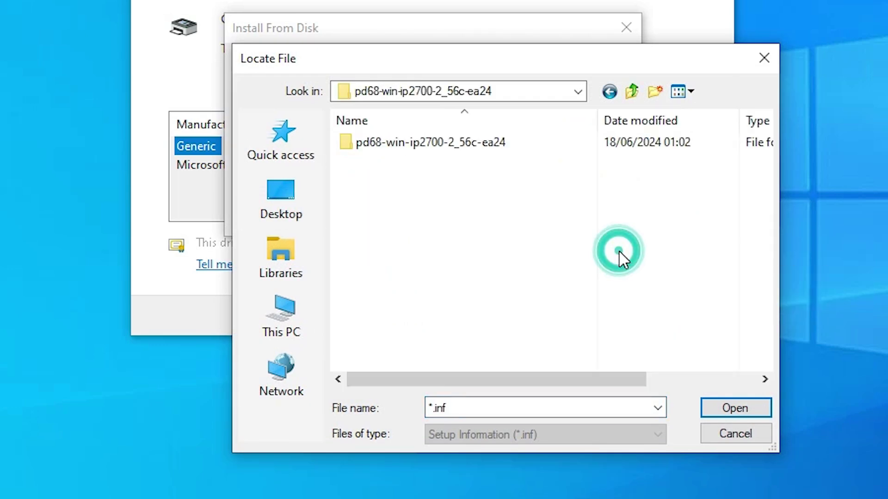
pyautogui.doubleClick(421, 141)
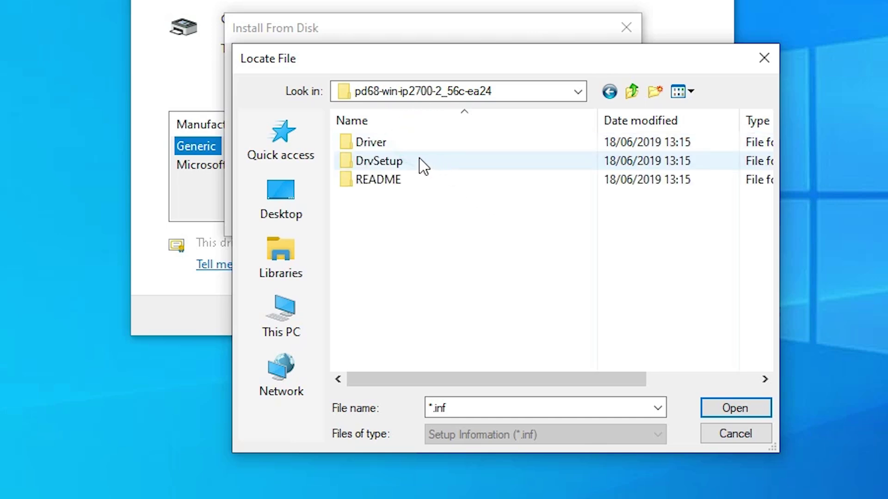
pyautogui.doubleClick(385, 142)
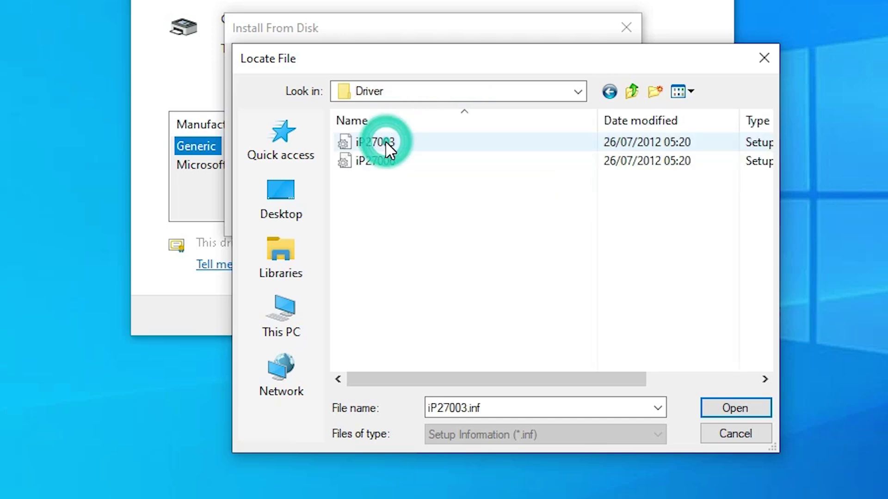
pyautogui.click(382, 160)
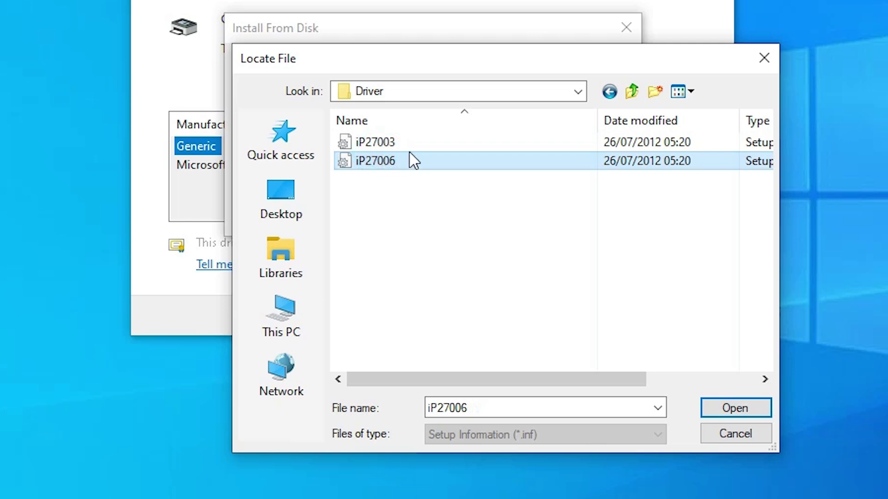
pyautogui.click(391, 142)
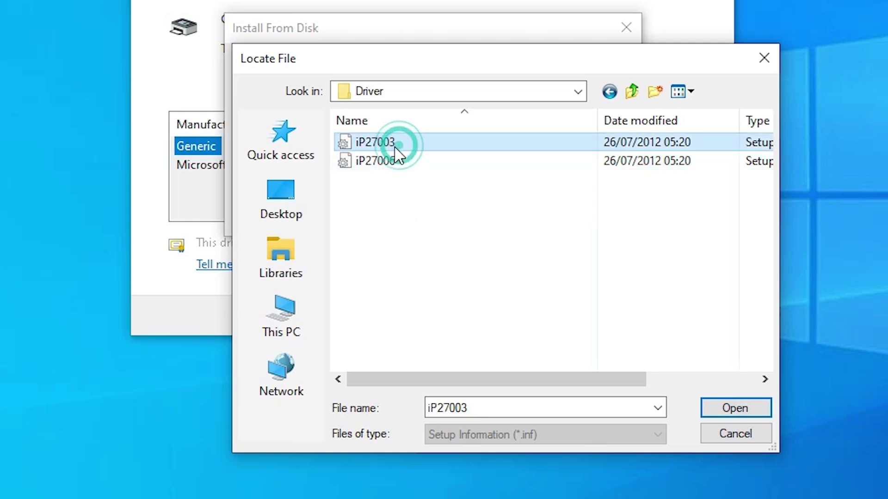
pyautogui.click(738, 407)
pyautogui.click(611, 208)
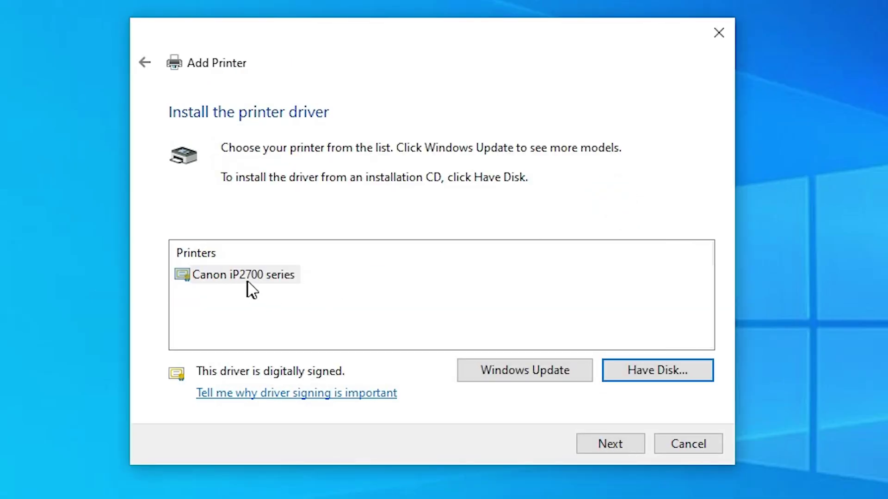
# Select the Canon iP2700 series driver and rename the printer to Canon iP2770.
pyautogui.click(282, 276)
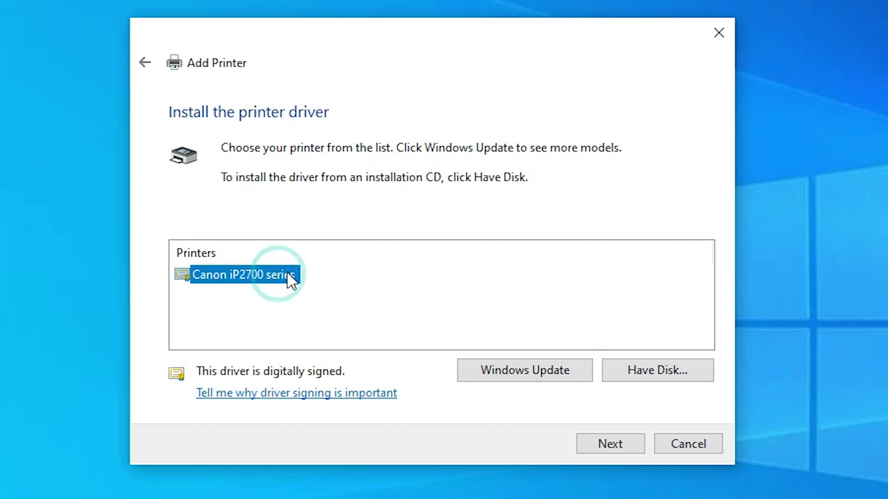
pyautogui.click(595, 433)
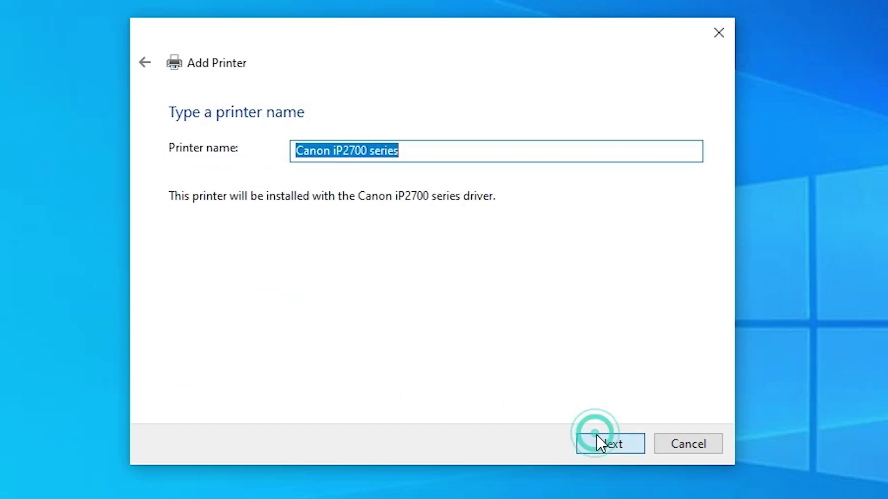
pyautogui.click(375, 150)
pyautogui.moveTo(354, 157); pyautogui.dragTo(425, 162)
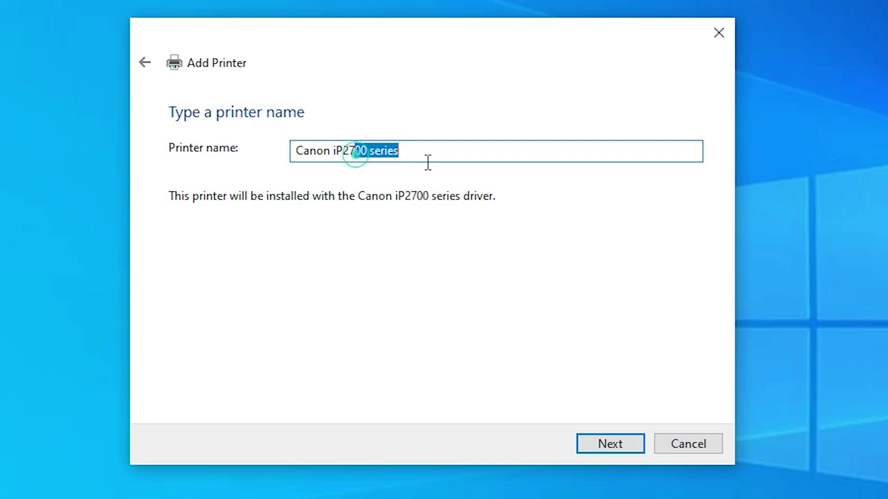
pyautogui.write('7')
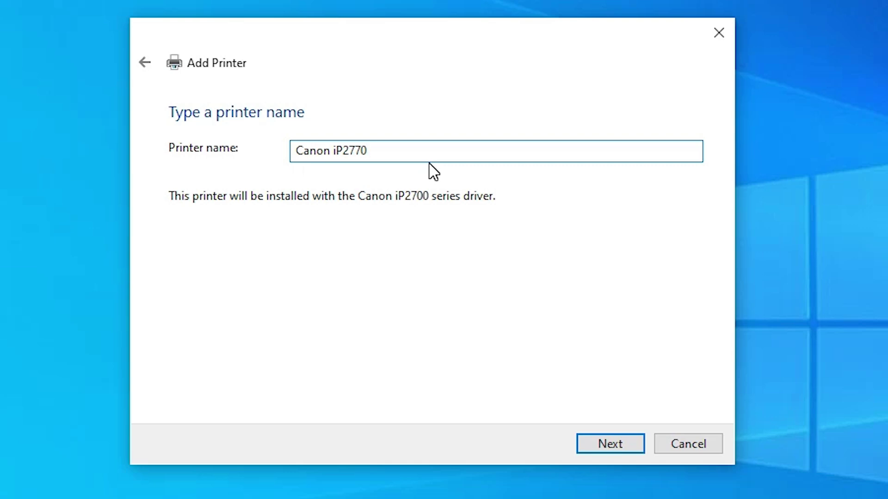
# Install the Canon iP2770 with 'Do not share this printer', print a test page, and finish.
pyautogui.click(603, 441)
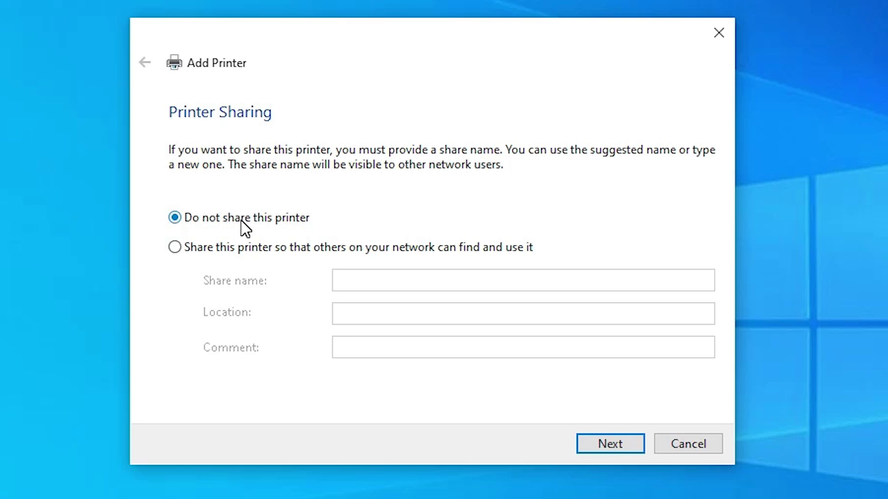
pyautogui.click(598, 443)
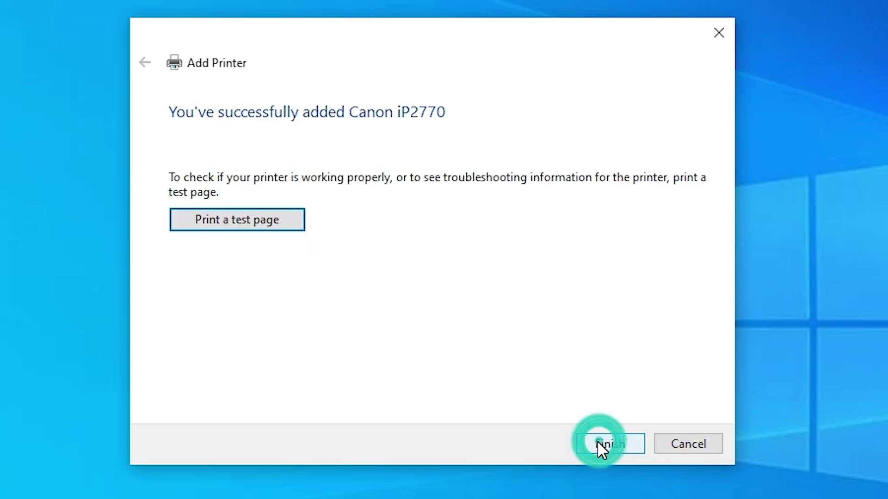
pyautogui.click(237, 227)
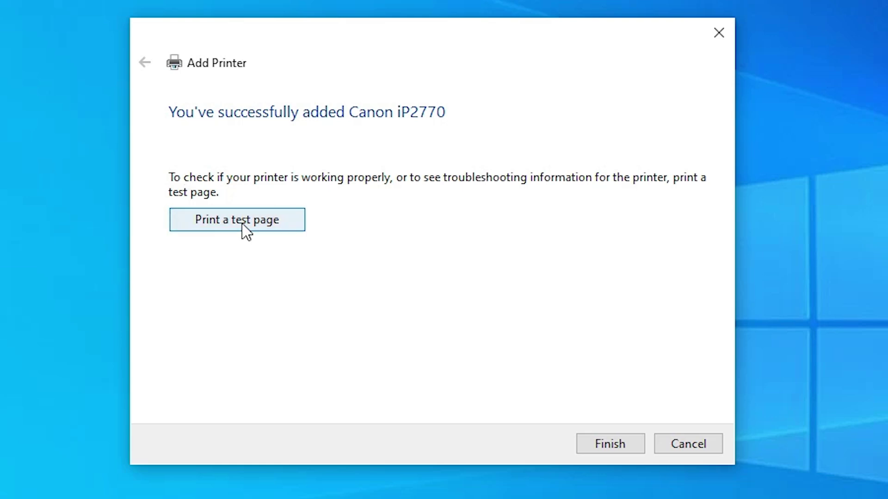
pyautogui.click(627, 446)
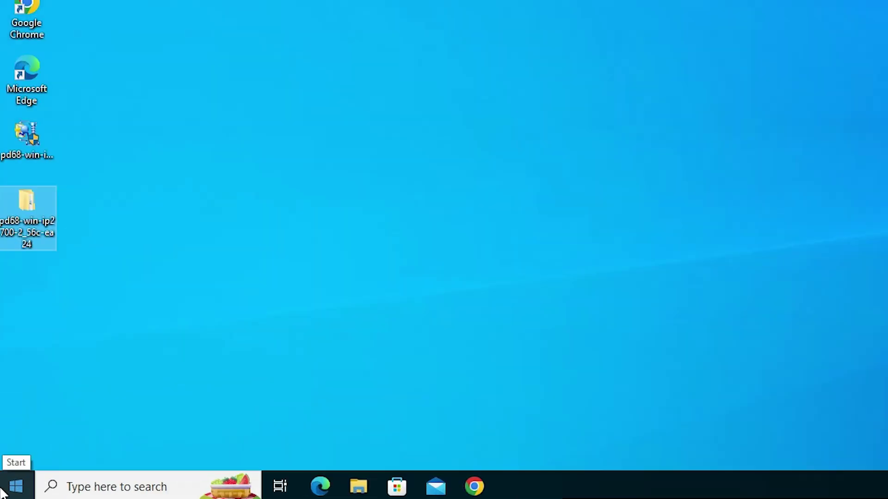
# Search 'pri' from Start and open Printers & scanners to check the Canon iP2770 is listed.
pyautogui.click(2, 494)
pyautogui.write('pri')
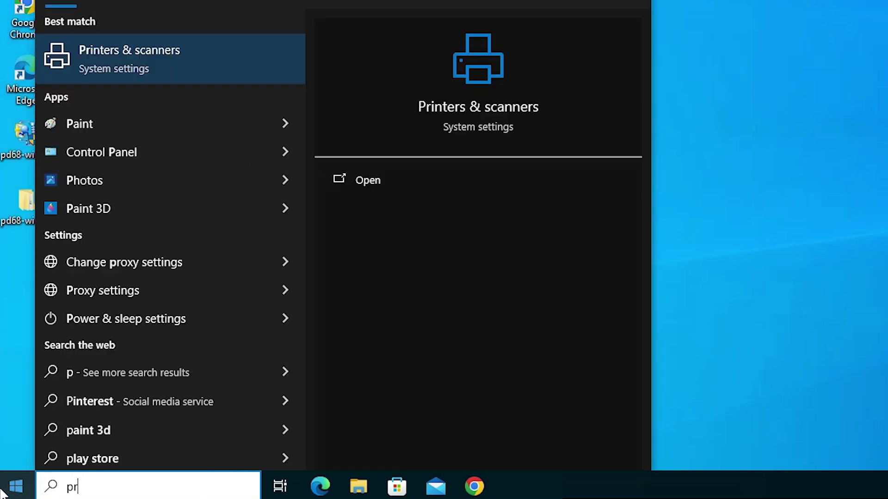
pyautogui.click(144, 83)
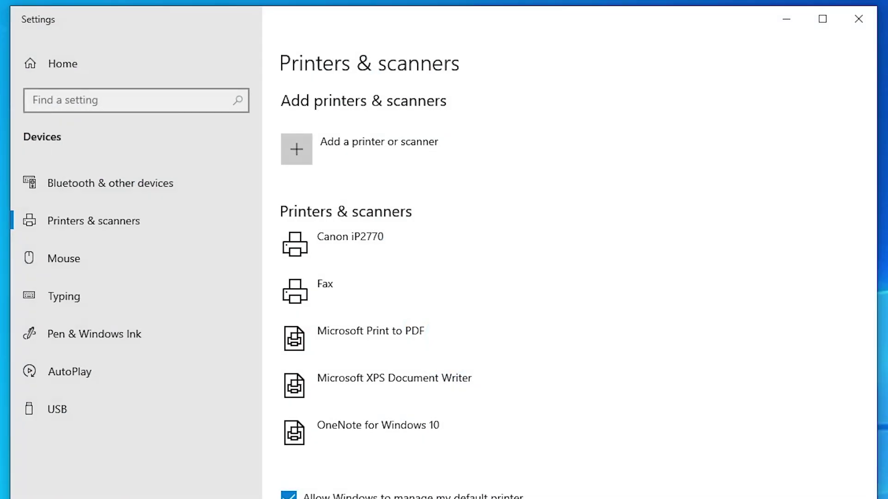